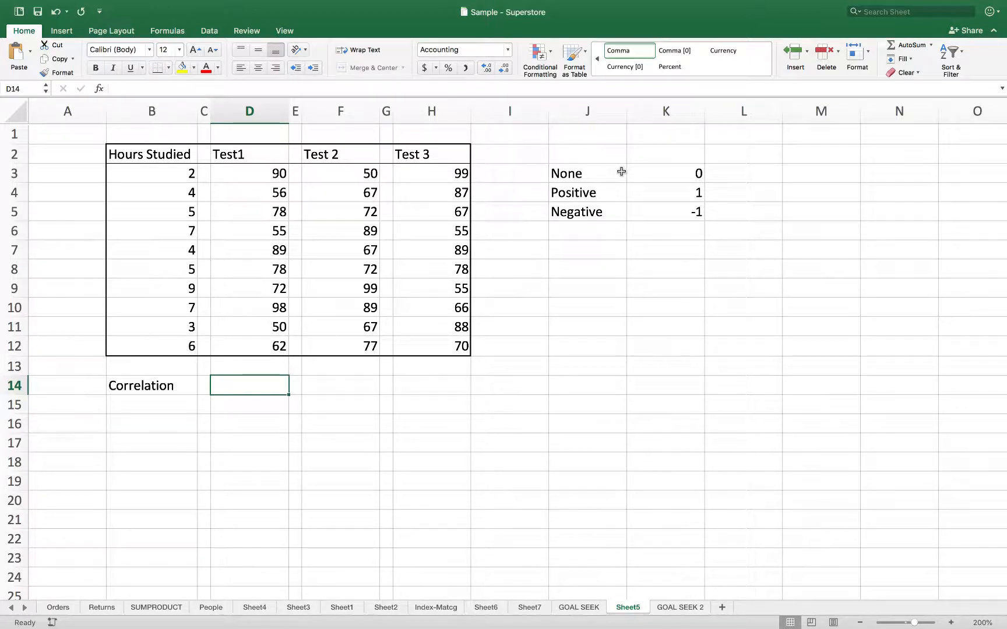
- Calculate the correlation between hours studied and Test1 scores in D14 with =CORREL(B3:B12,D3:D12)
{"action": "left_click", "coordinate": [660, 174]}
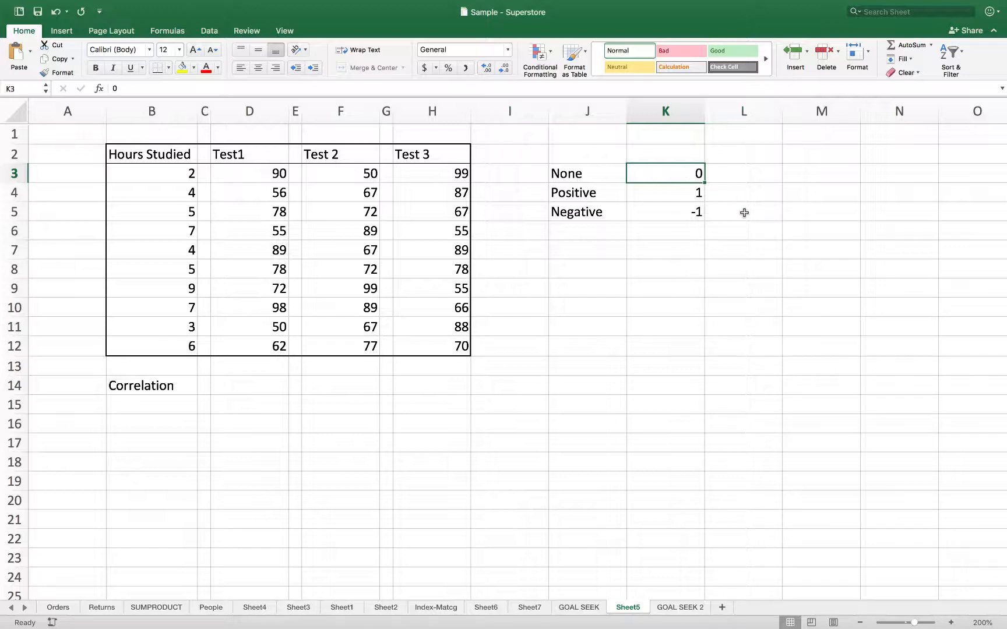
{"action": "left_click", "coordinate": [647, 193]}
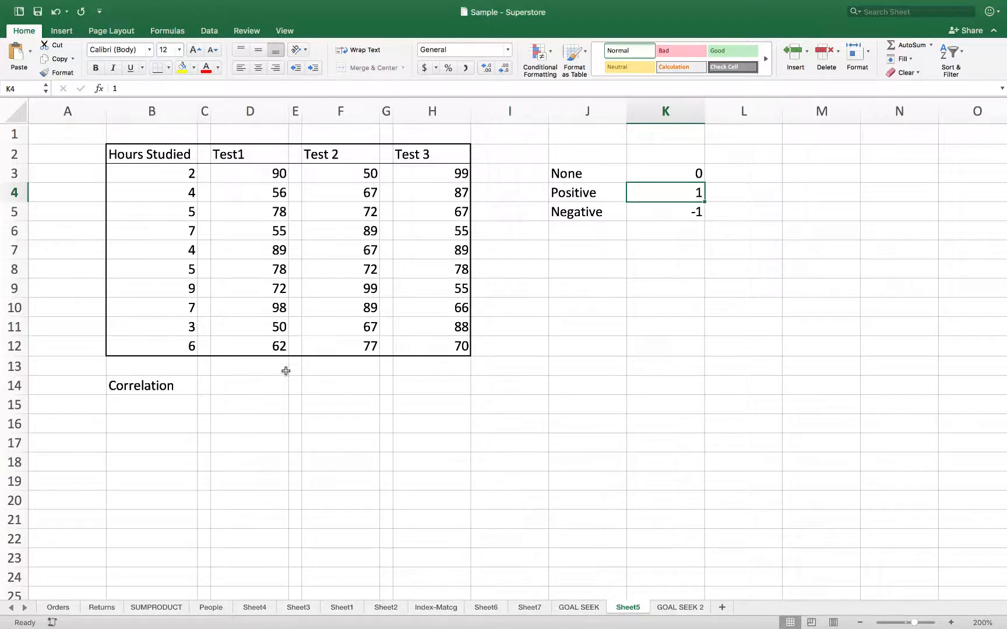
{"action": "left_click", "coordinate": [260, 379]}
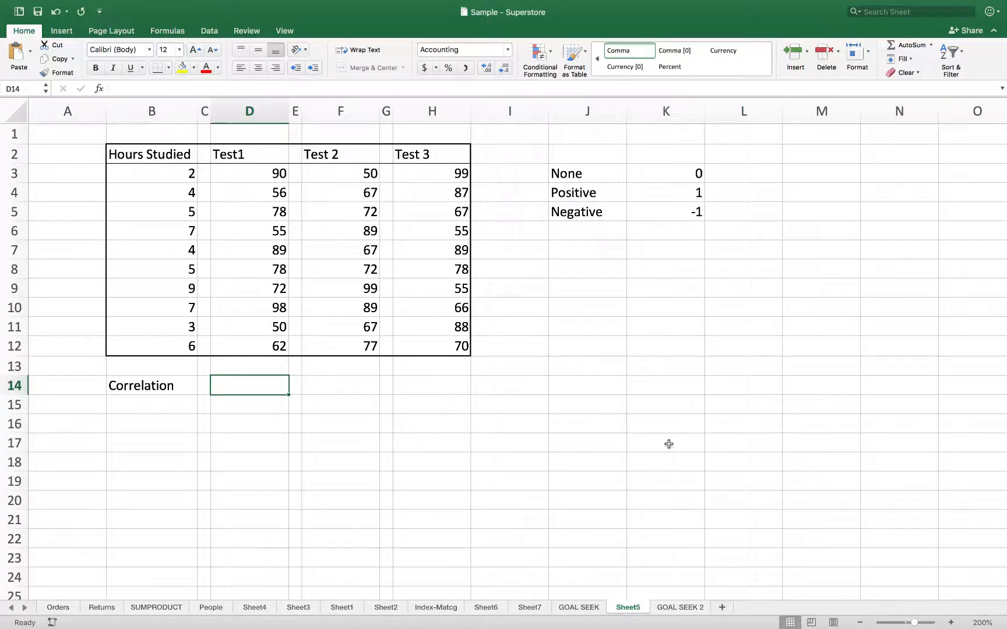
{"action": "type", "text": "=c"}
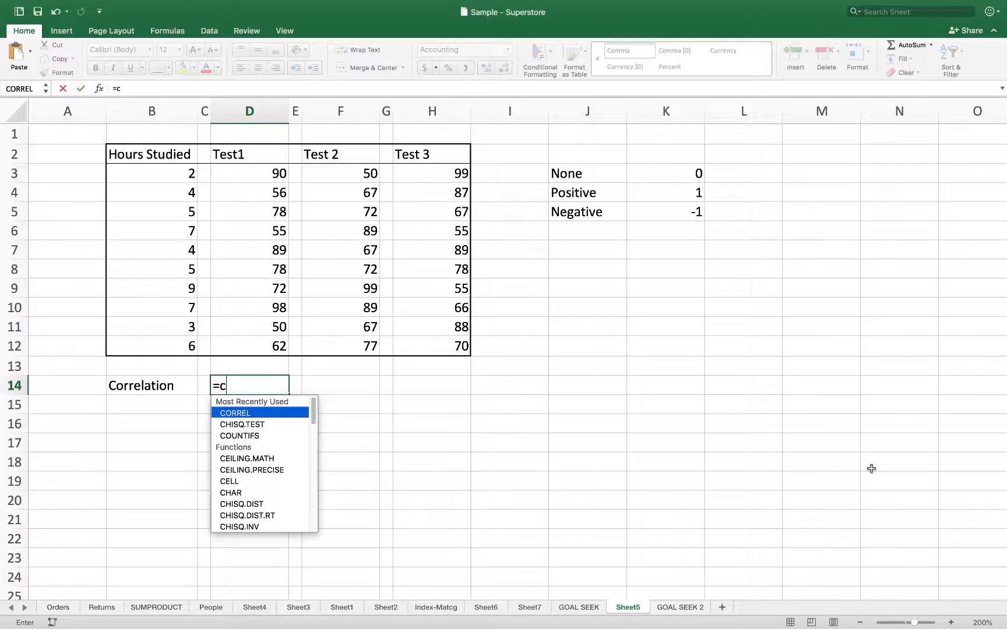
{"action": "type", "text": "or"}
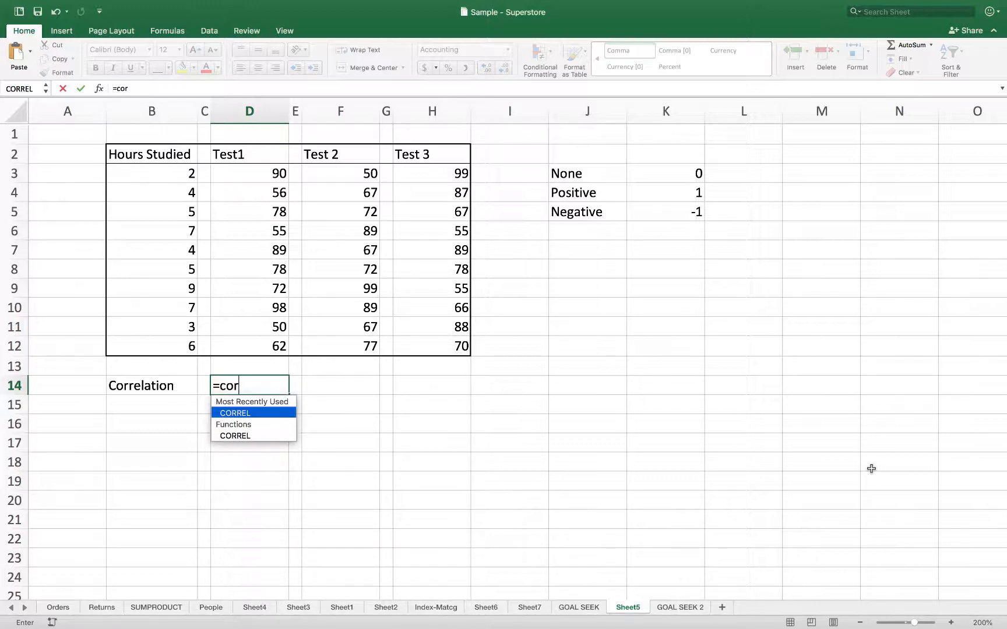
{"action": "key", "text": "Tab"}
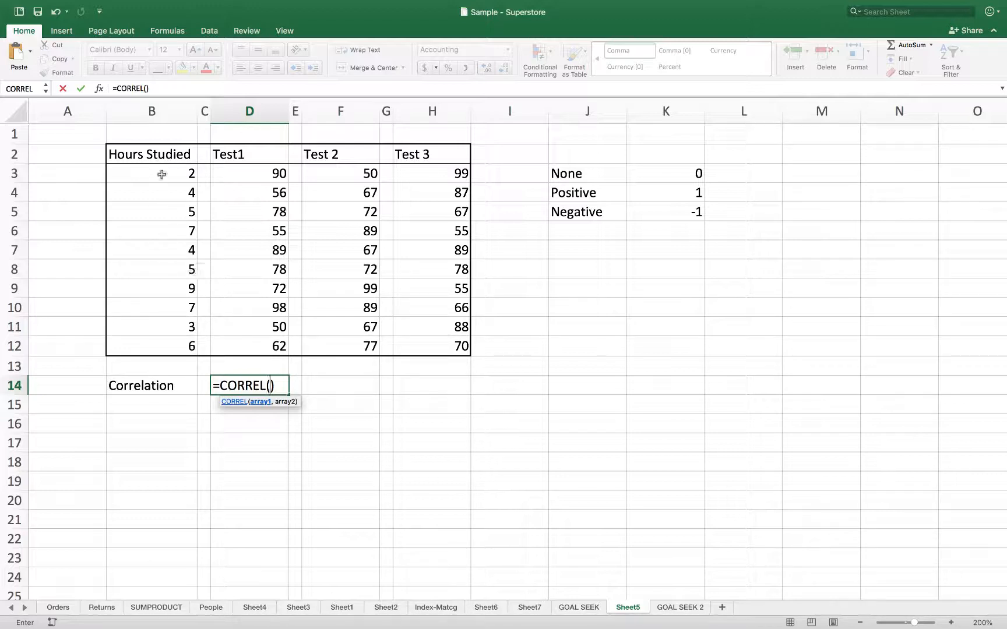
{"action": "left_click_drag", "start_coordinate": [161, 175], "coordinate": [152, 340]}
{"action": "type", "text": ","}
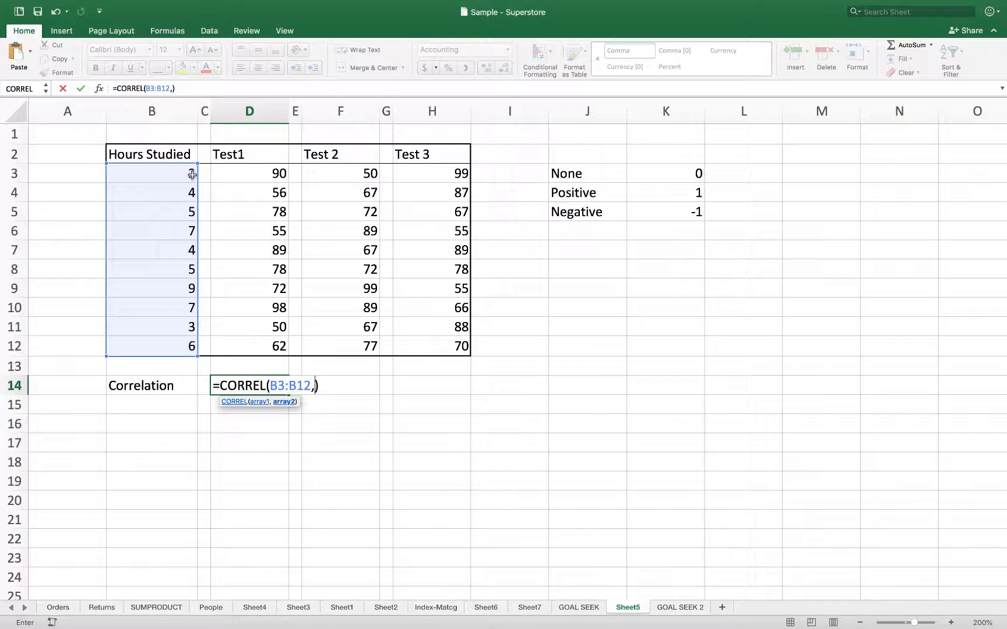
{"action": "left_click_drag", "start_coordinate": [233, 169], "coordinate": [237, 346]}
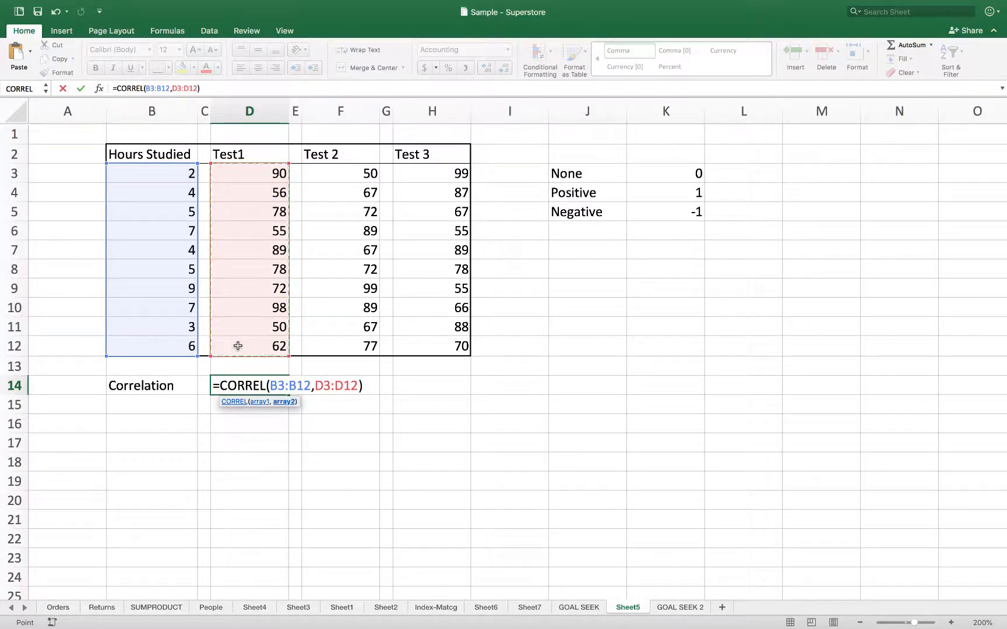
{"action": "key", "text": "Return"}
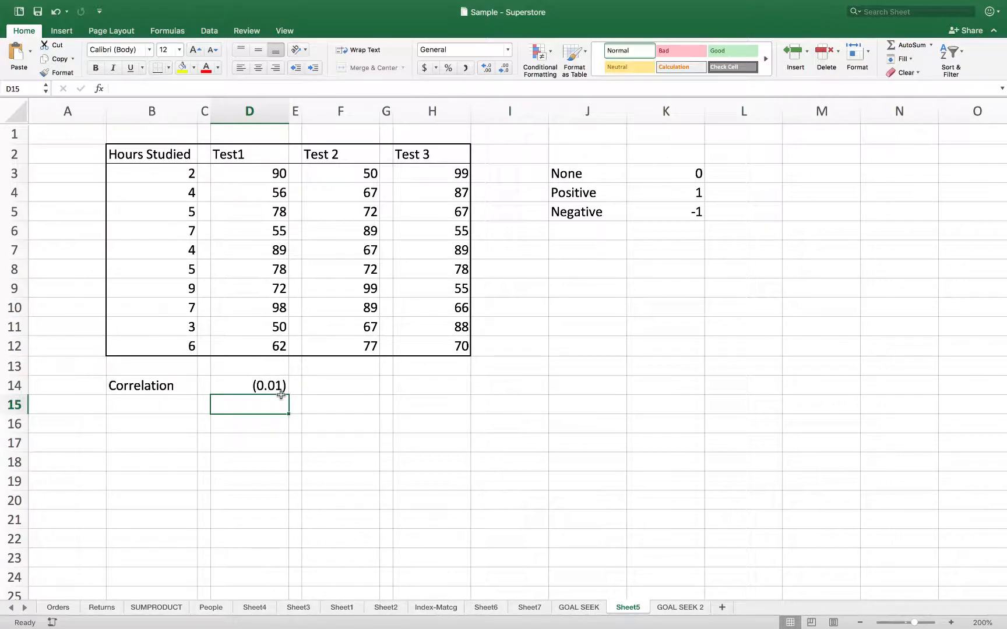
- Compare the Test1 correlation in D14 with individual pairs of study hours and Test1 scores
{"action": "left_click", "coordinate": [282, 385]}
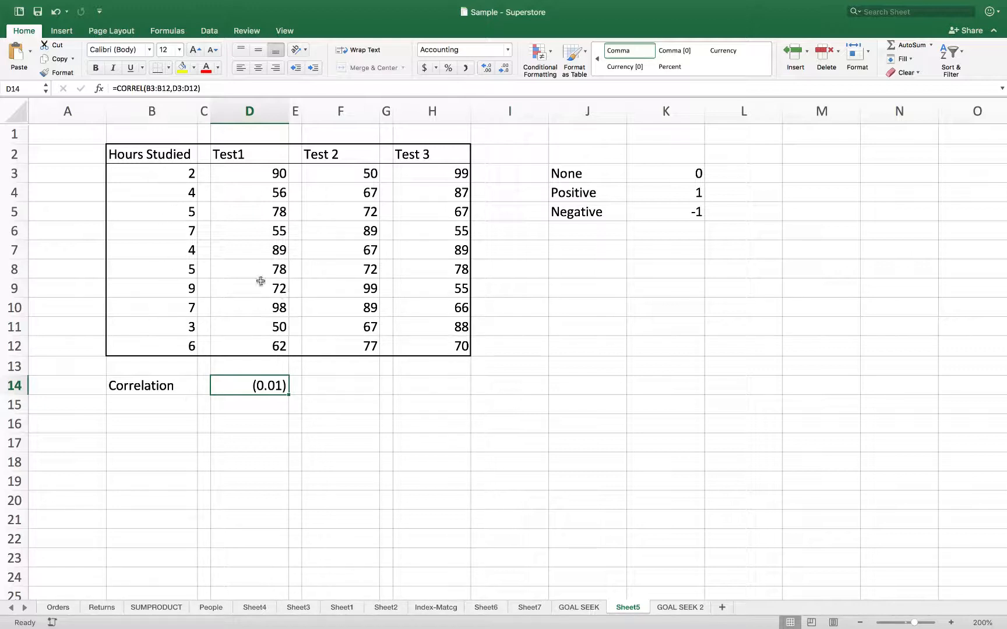
{"action": "left_click", "coordinate": [145, 169]}
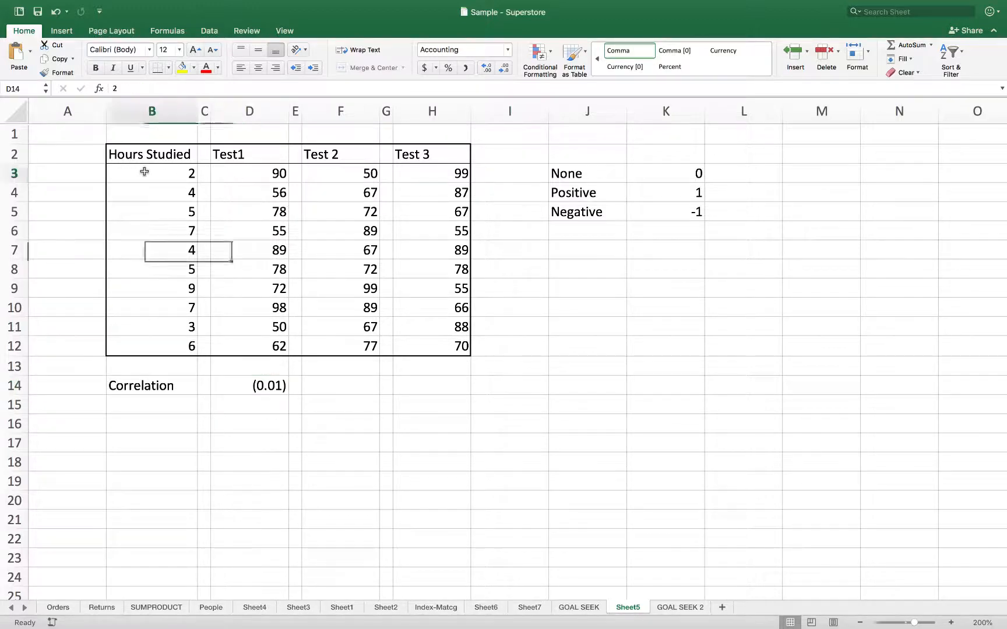
{"action": "left_click", "coordinate": [236, 166]}
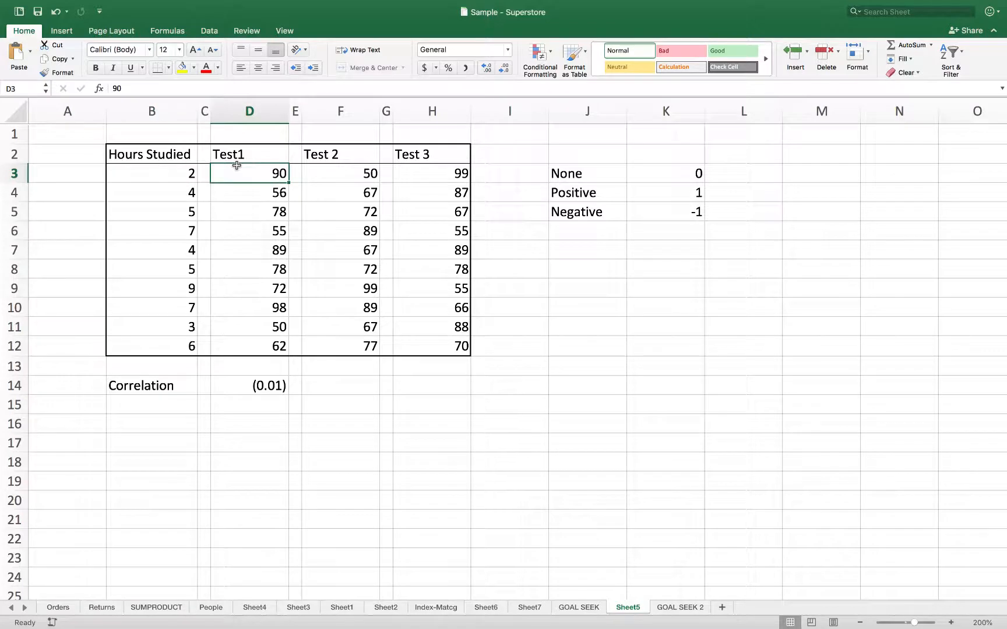
{"action": "left_click", "coordinate": [175, 289]}
{"action": "left_click", "coordinate": [255, 289]}
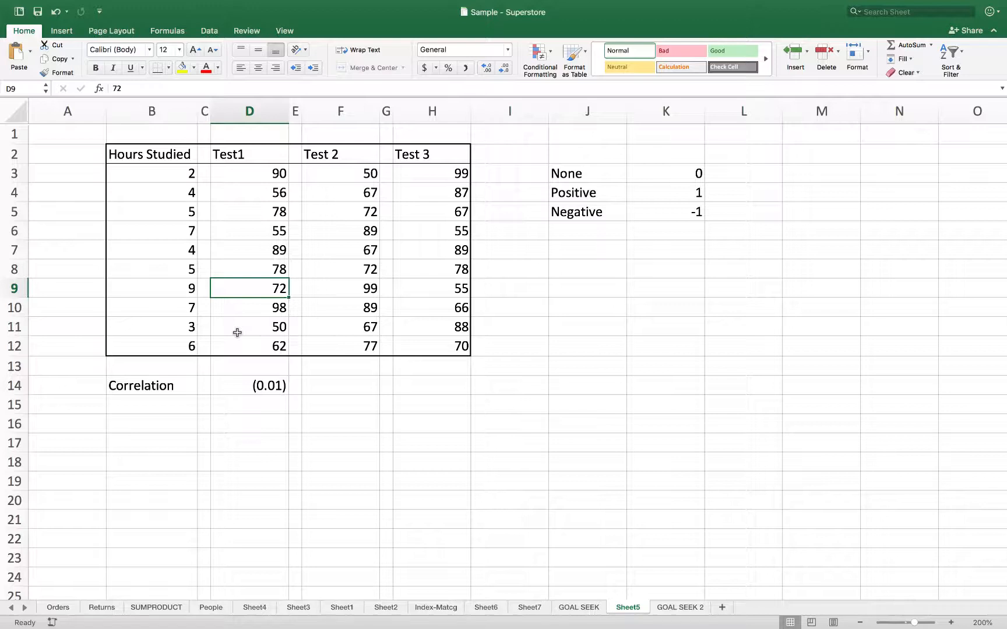
- Calculate the correlation between hours studied and Test 2 scores in F14 with =CORREL(B3:B12,F3:F12)
{"action": "left_click", "coordinate": [353, 384]}
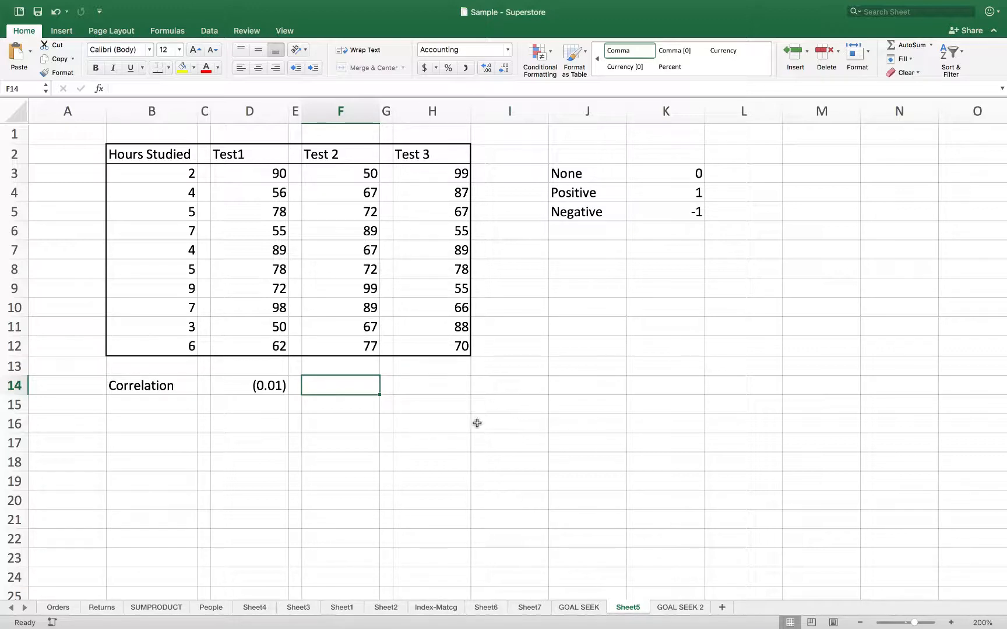
{"action": "type", "text": "=coree"}
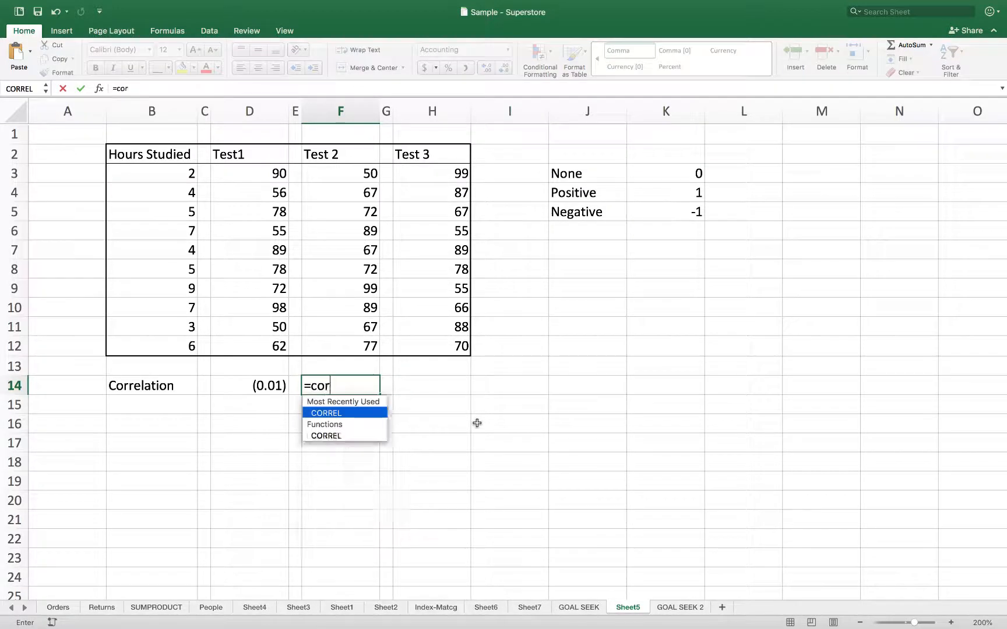
{"action": "key", "text": "BackSpace"}
{"action": "type", "text": "r"}
{"action": "key", "text": "Tab"}
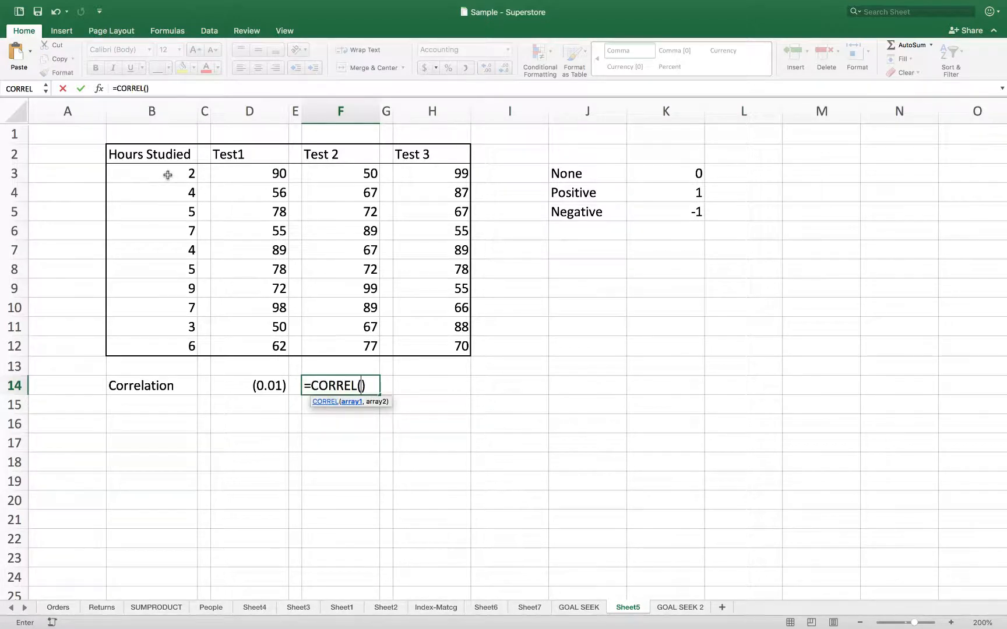
{"action": "left_click_drag", "start_coordinate": [167, 174], "coordinate": [130, 343]}
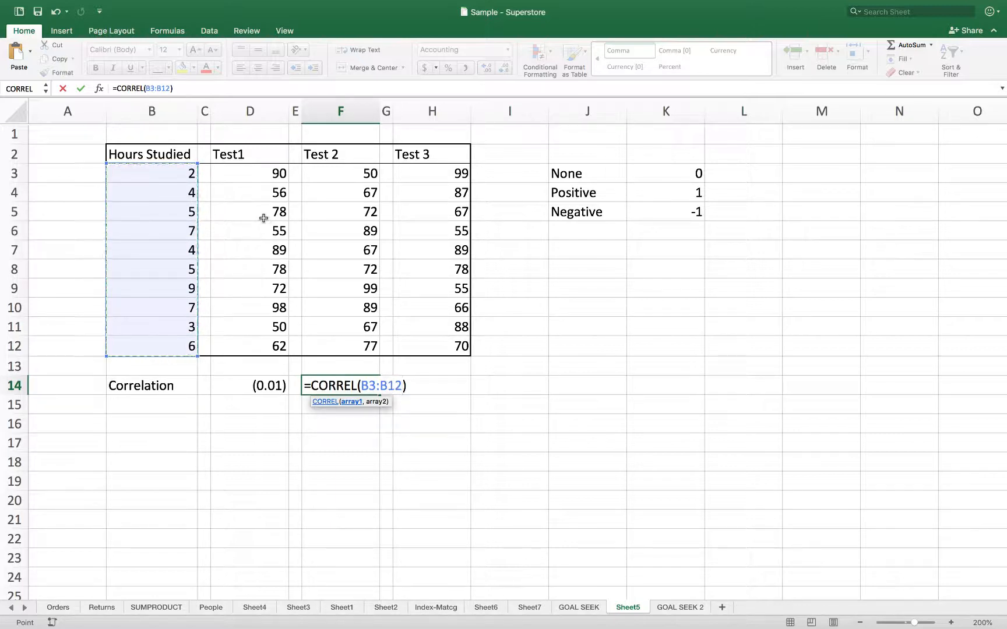
{"action": "type", "text": ","}
{"action": "left_click_drag", "start_coordinate": [339, 173], "coordinate": [351, 352]}
{"action": "key", "text": "Return"}
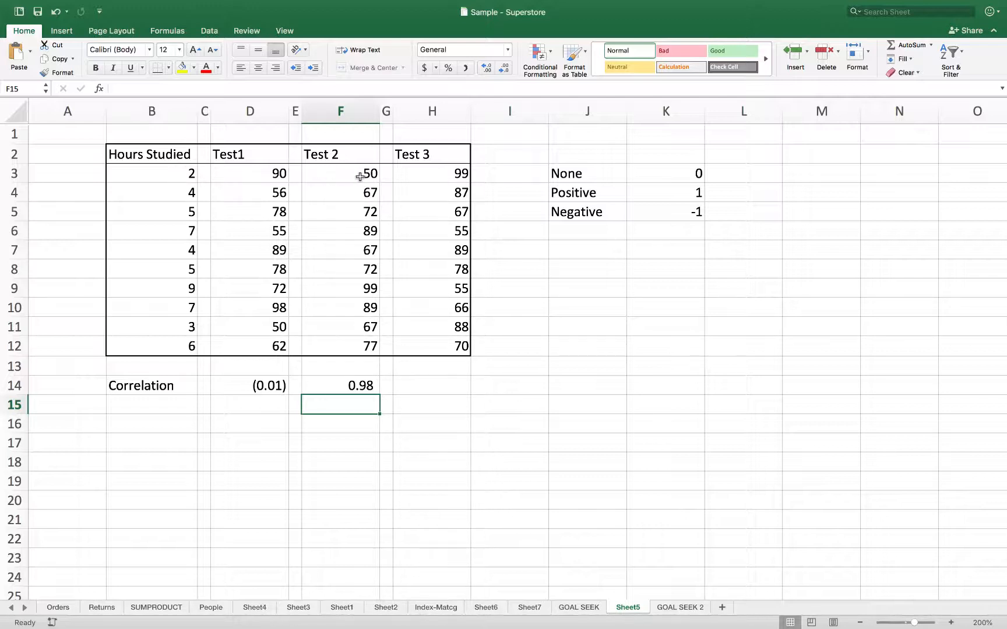
- Examine how the Test 2 scores vary with the hours studied and compare them with the correlation in F14
{"action": "left_click", "coordinate": [186, 288]}
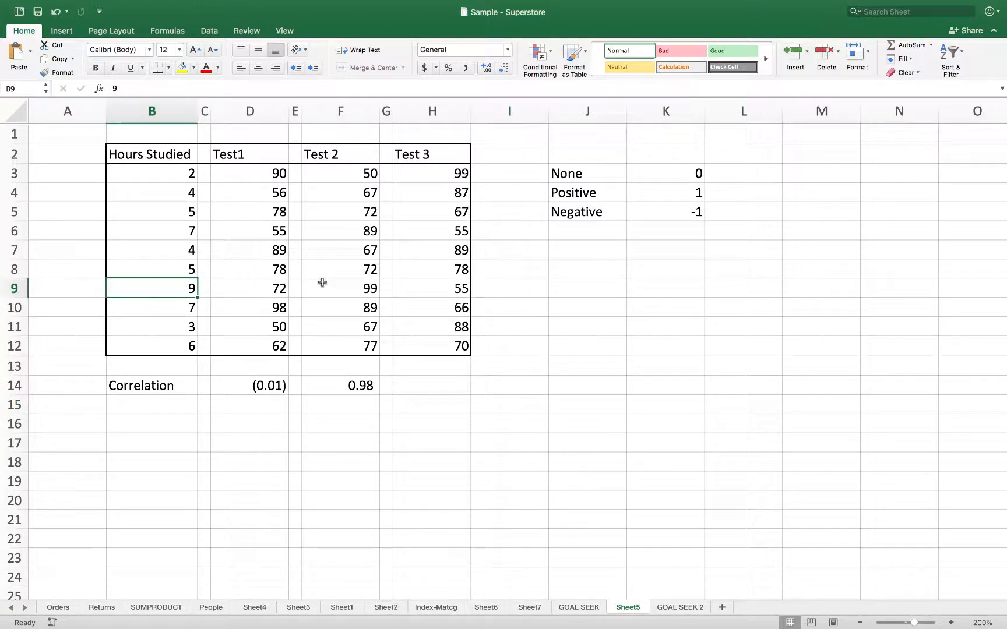
{"action": "left_click", "coordinate": [323, 283]}
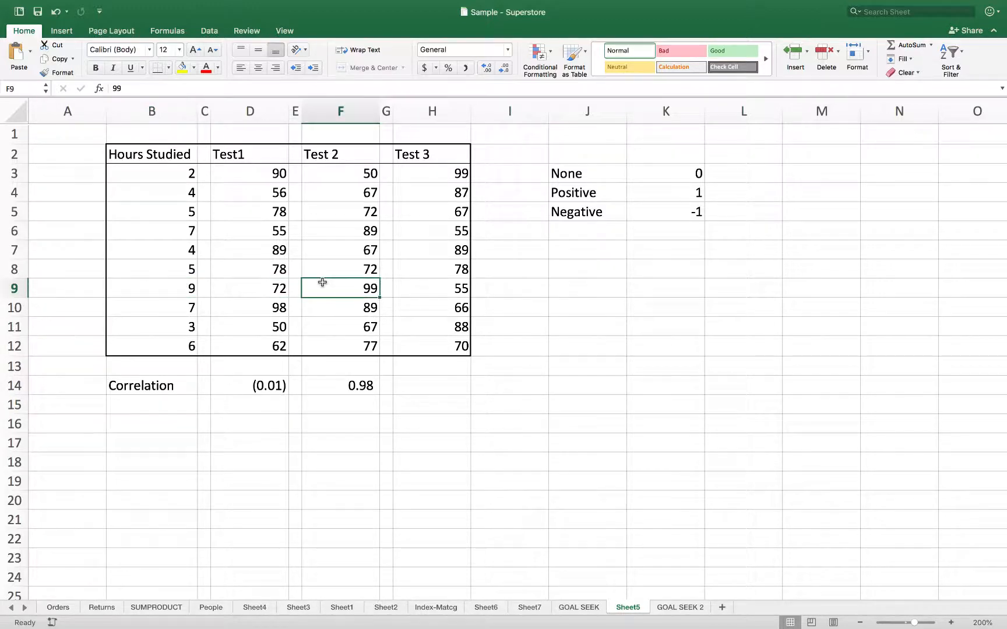
{"action": "left_click", "coordinate": [333, 320]}
{"action": "left_click", "coordinate": [190, 287]}
{"action": "left_click", "coordinate": [180, 216]}
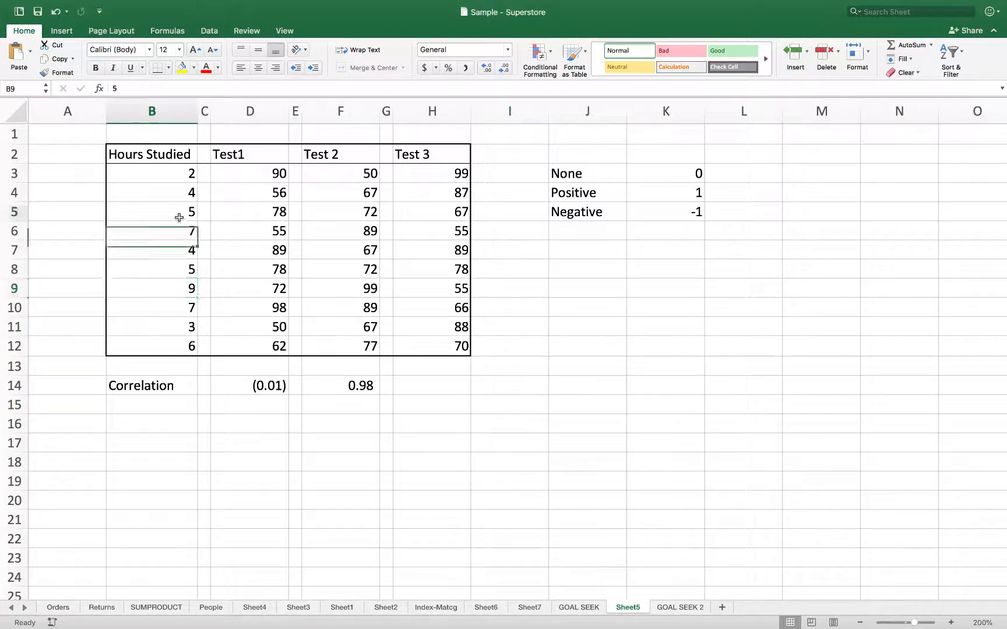
{"action": "left_click", "coordinate": [339, 229]}
{"action": "left_click", "coordinate": [348, 270]}
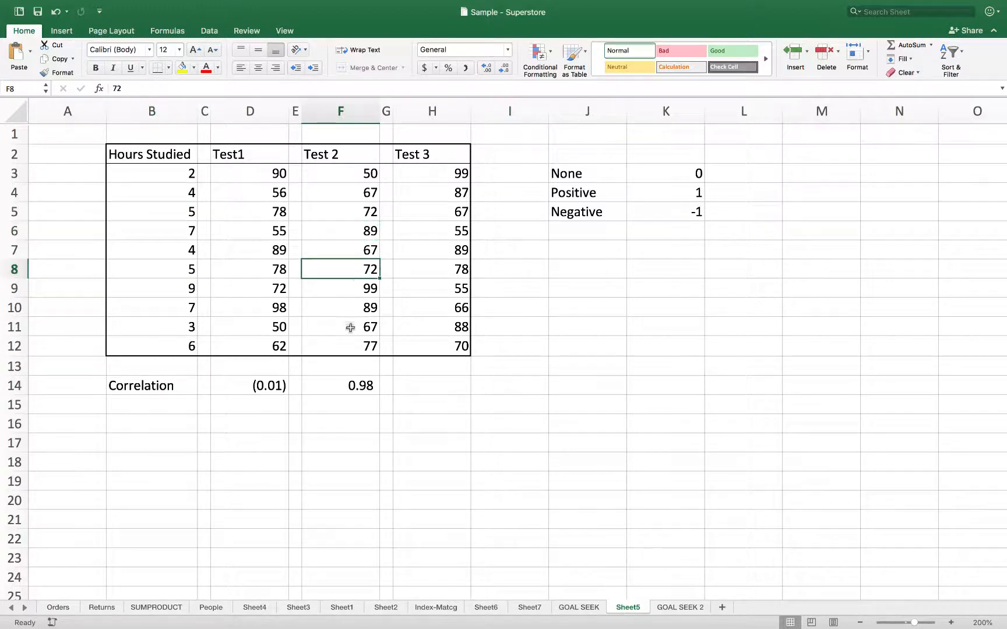
{"action": "left_click", "coordinate": [361, 391]}
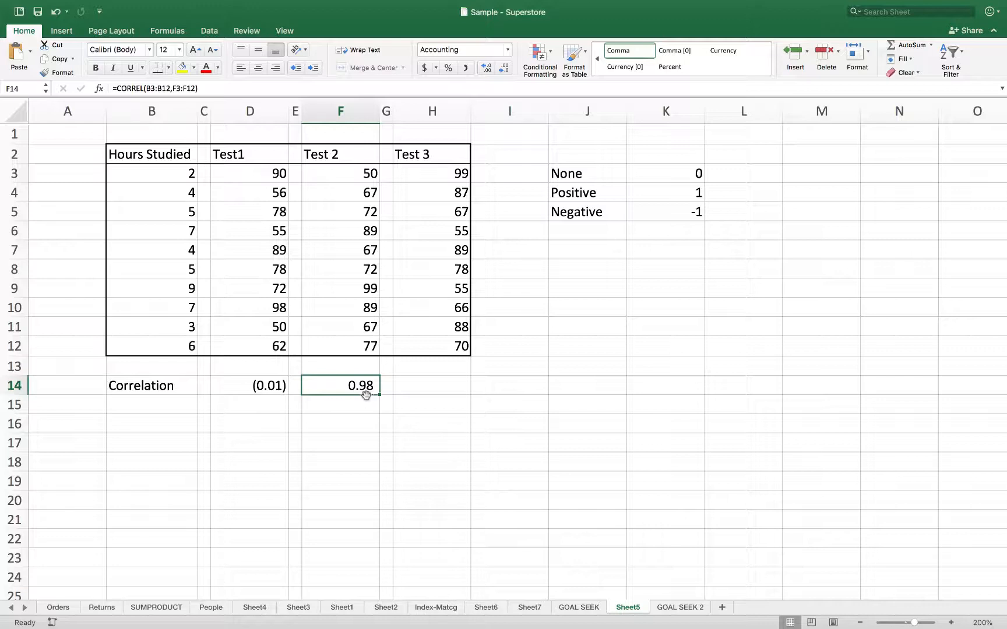
{"action": "left_click", "coordinate": [176, 168]}
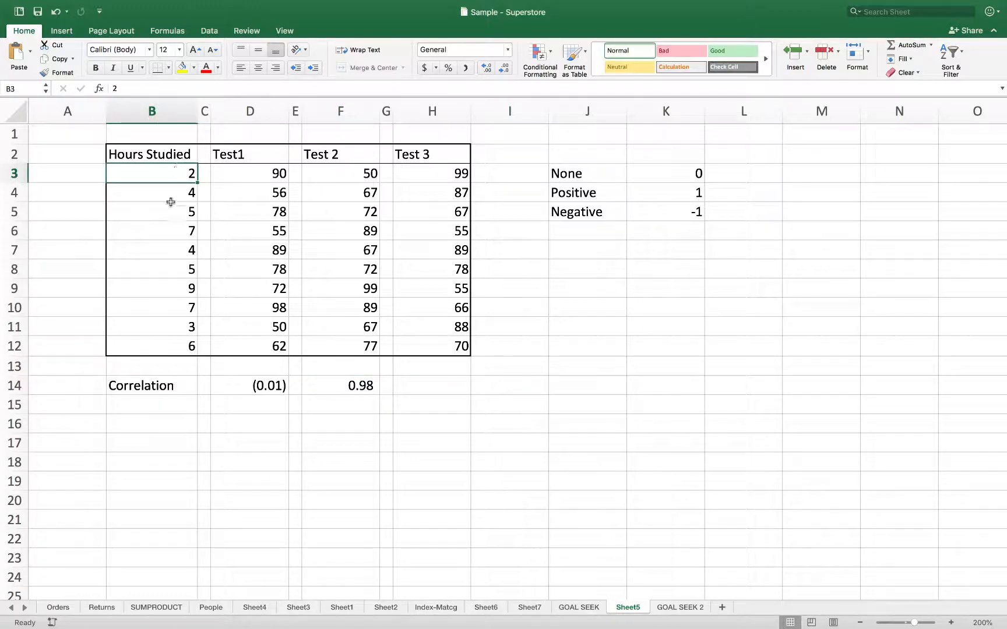
{"action": "left_click", "coordinate": [173, 226]}
{"action": "left_click", "coordinate": [379, 265]}
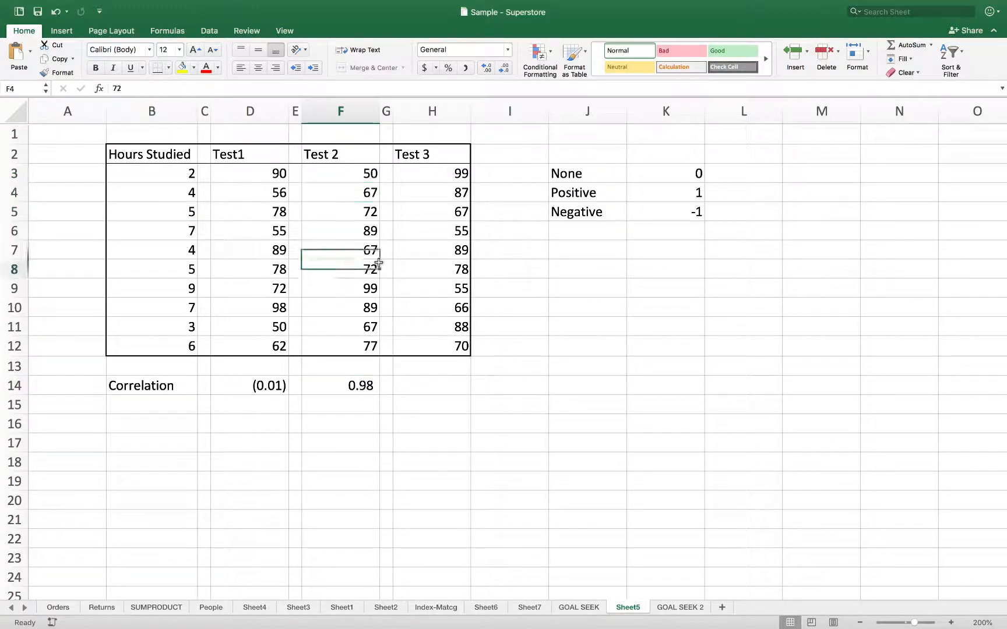
{"action": "left_click", "coordinate": [371, 302]}
{"action": "left_click", "coordinate": [367, 331]}
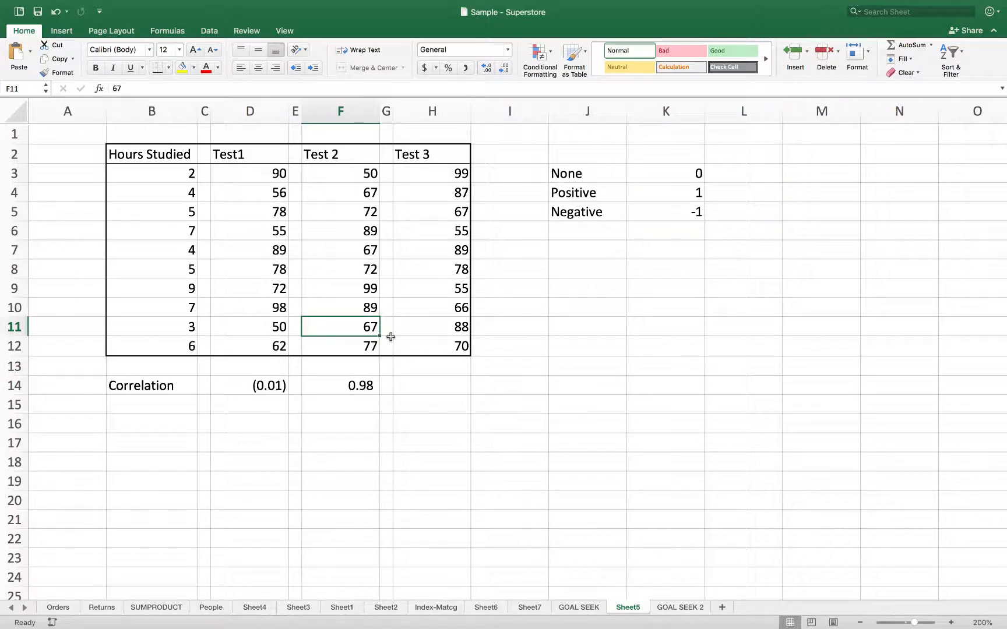
- Calculate the correlation between hours studied and Test 3 scores in H14 with =CORREL(B3:B12,H3:H12)
{"action": "left_click", "coordinate": [437, 385]}
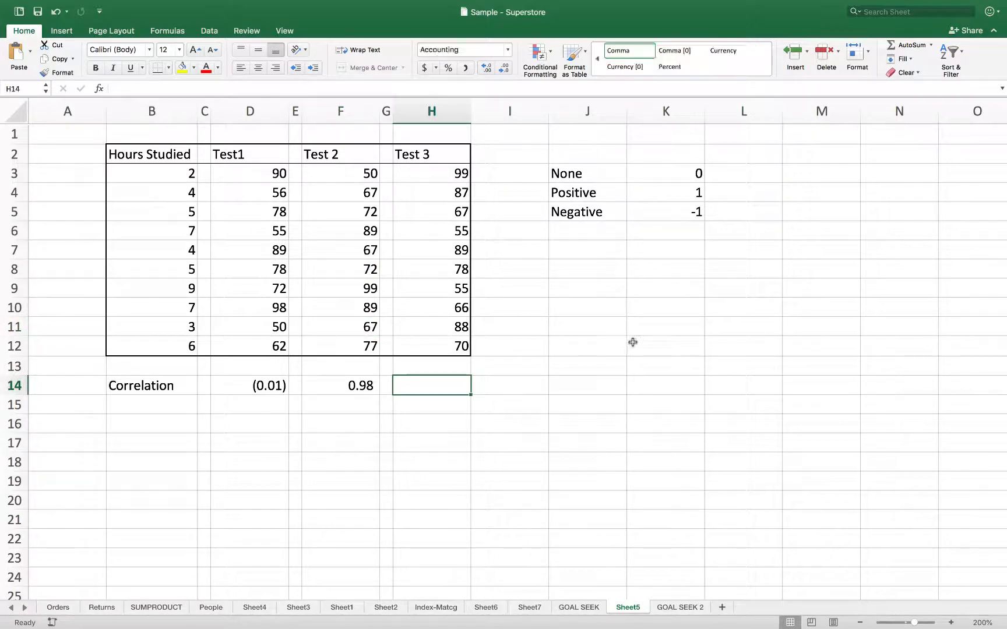
{"action": "type", "text": "="}
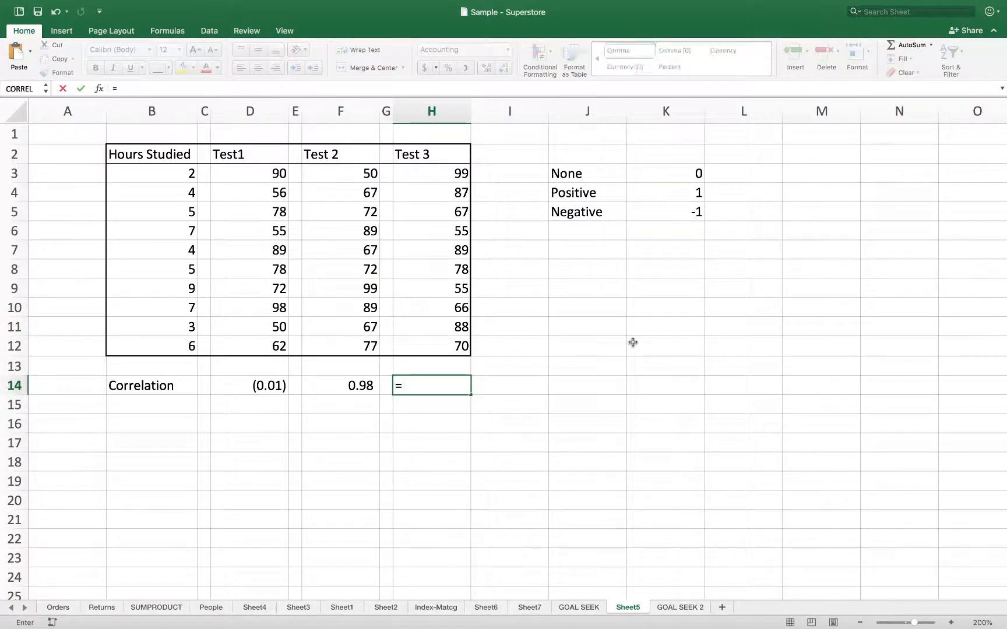
{"action": "type", "text": "corr"}
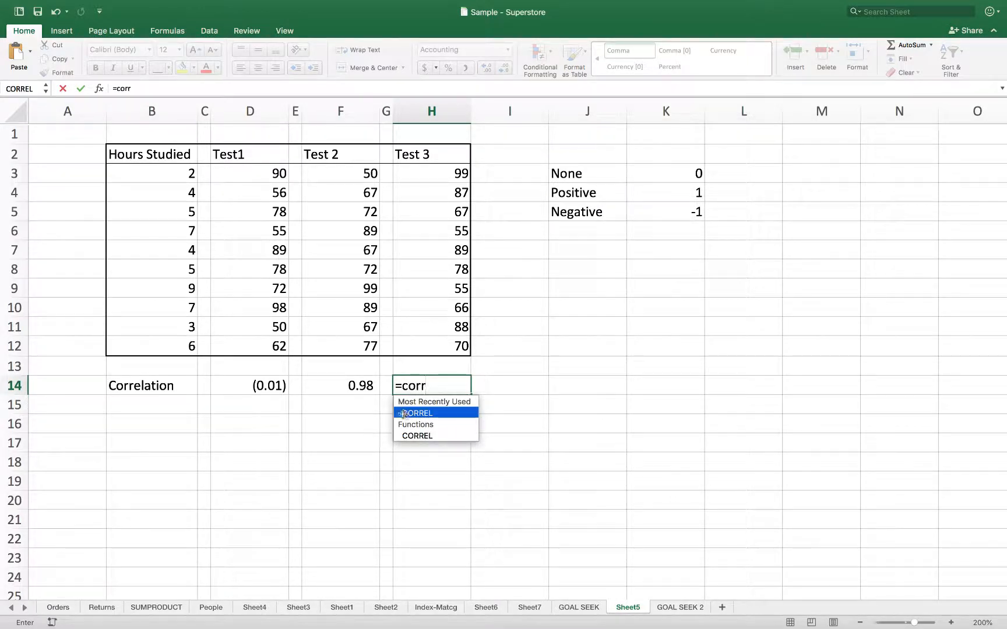
{"action": "double_click", "coordinate": [415, 413]}
{"action": "left_click_drag", "start_coordinate": [168, 175], "coordinate": [156, 351]}
{"action": "type", "text": ","}
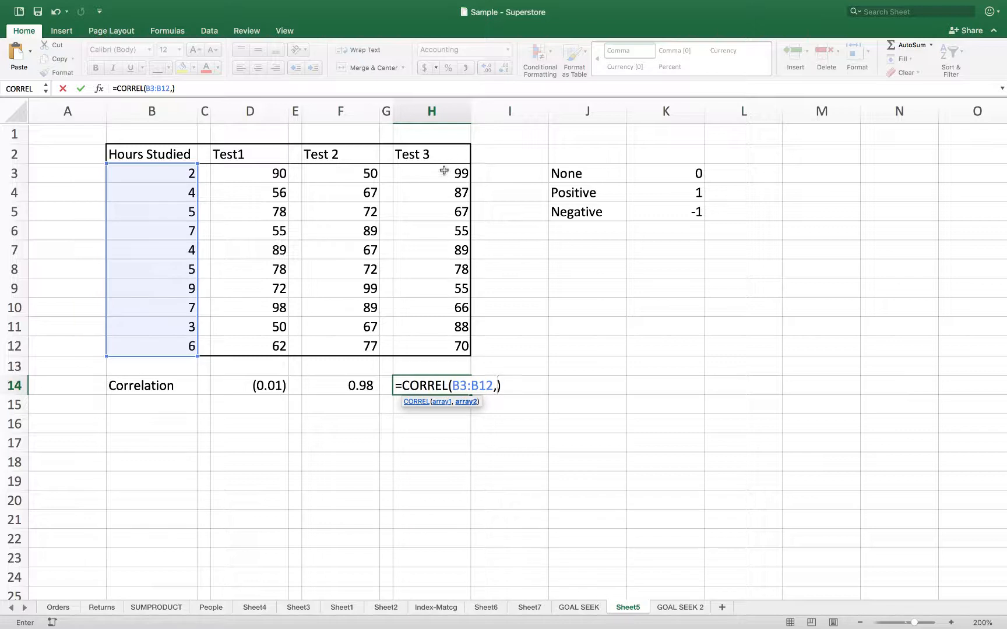
{"action": "left_click_drag", "start_coordinate": [442, 170], "coordinate": [427, 345]}
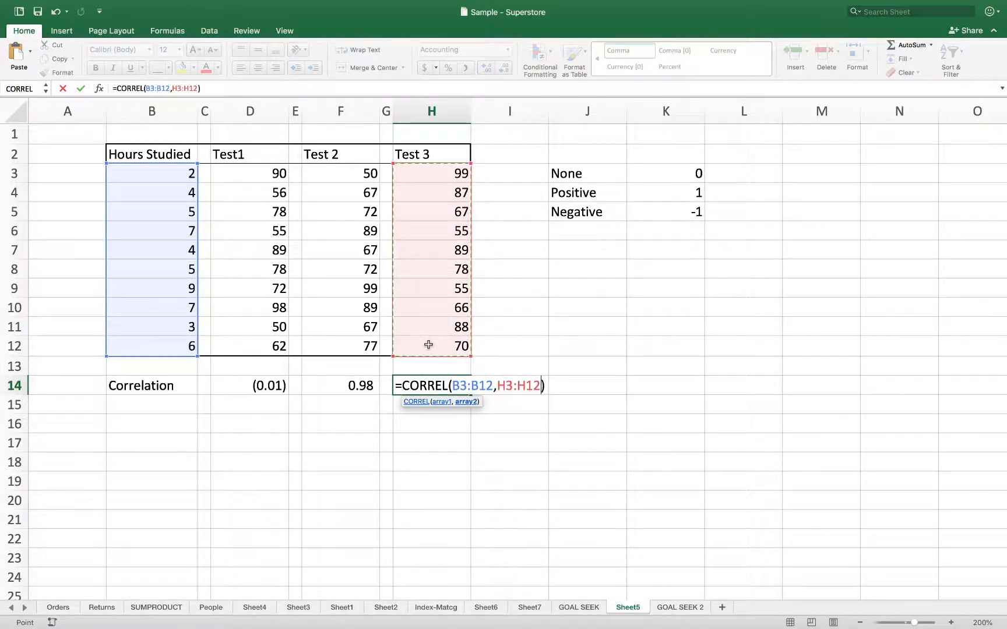
{"action": "key", "text": "Return"}
- Review the Test 3 correlation against its scores, and compare the correlations of all three tests in row 14
{"action": "left_click", "coordinate": [458, 389]}
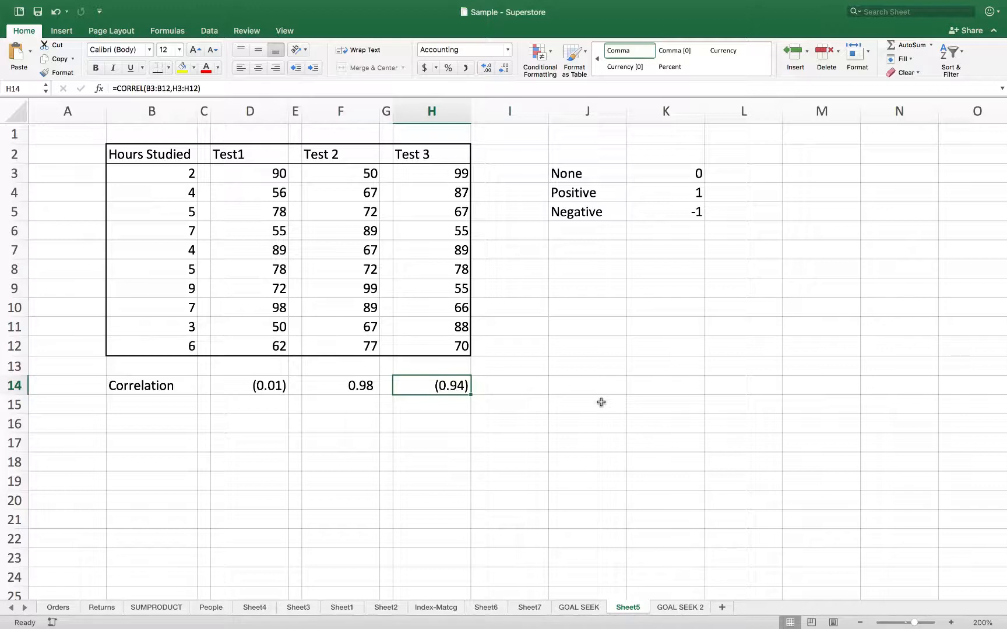
{"action": "left_click", "coordinate": [444, 287]}
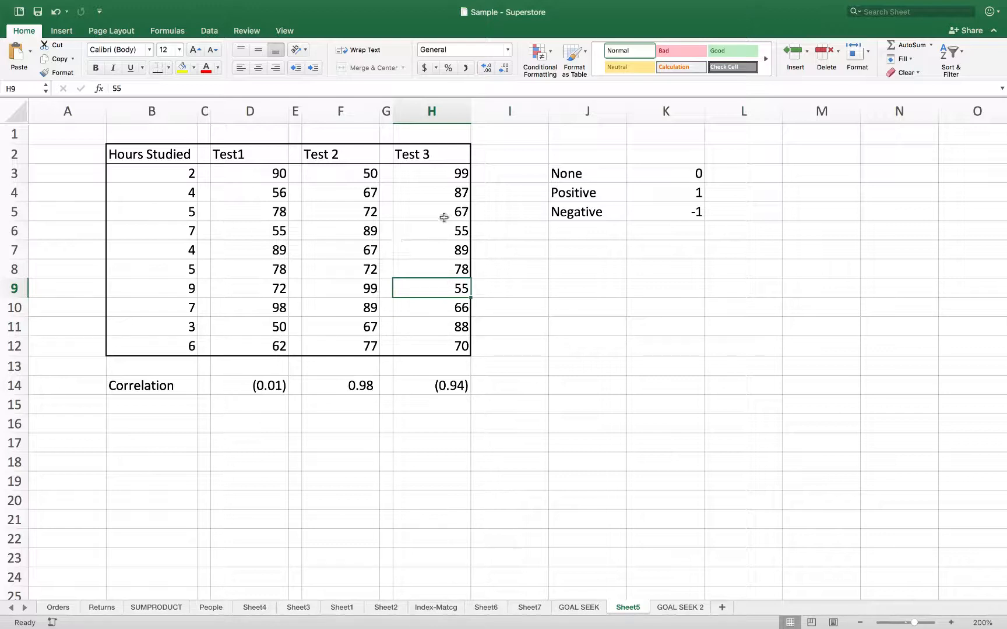
{"action": "left_click", "coordinate": [436, 184]}
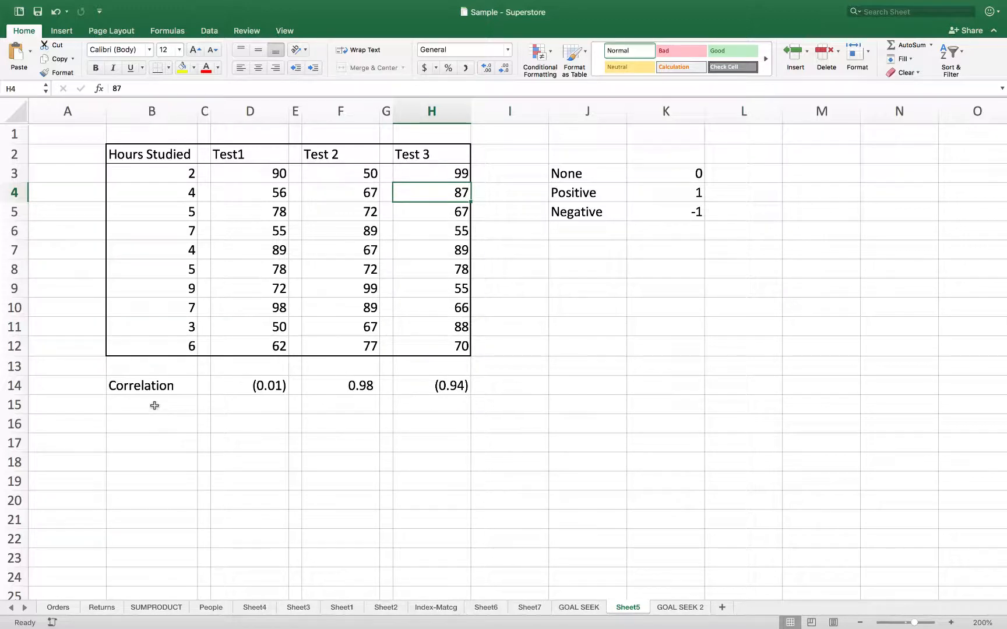
{"action": "left_click", "coordinate": [342, 386]}
{"action": "left_click", "coordinate": [427, 382]}
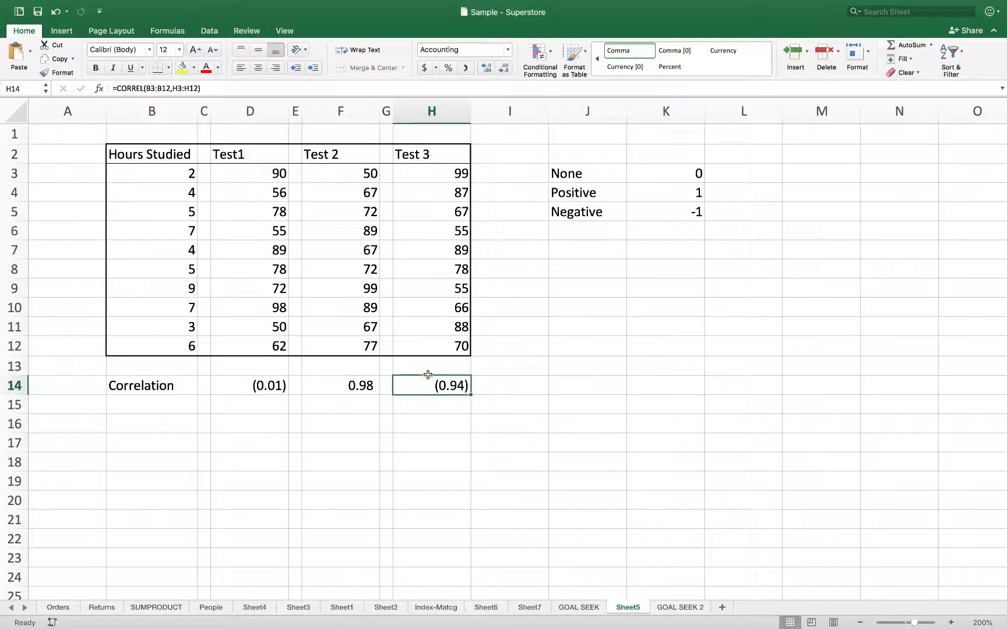
{"action": "left_click", "coordinate": [140, 172]}
{"action": "left_click", "coordinate": [341, 172]}
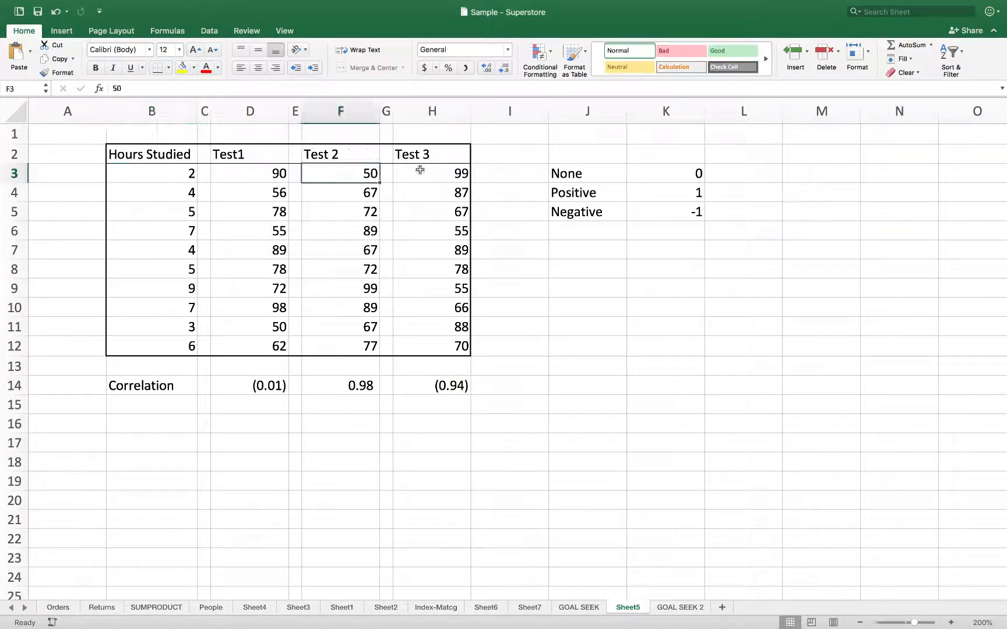
{"action": "left_click", "coordinate": [419, 170]}
{"action": "left_click", "coordinate": [140, 174]}
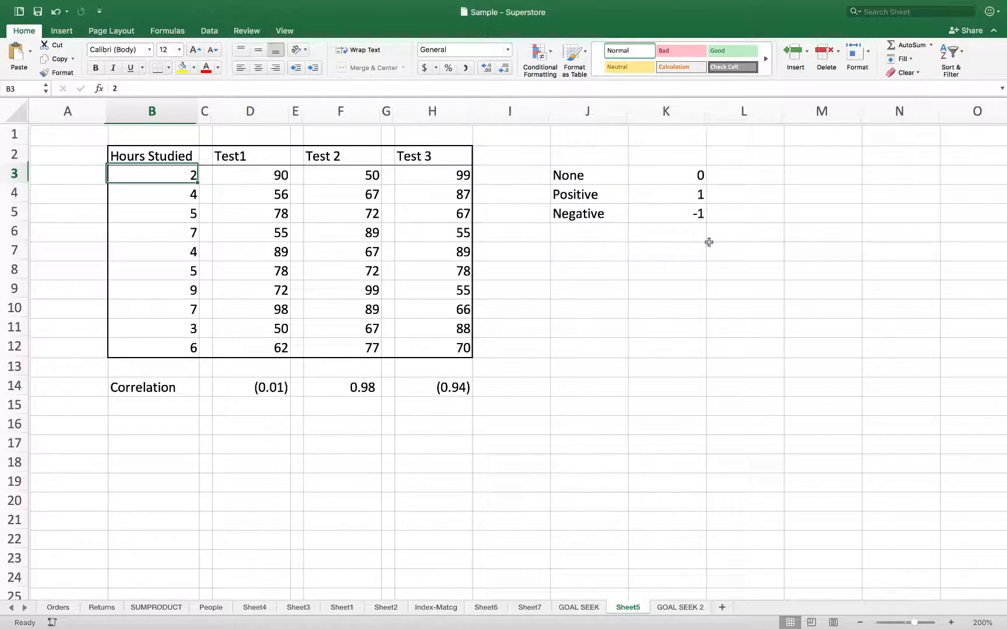
{"action": "left_click", "coordinate": [245, 394]}
{"action": "left_click", "coordinate": [344, 388]}
{"action": "left_click", "coordinate": [406, 385]}
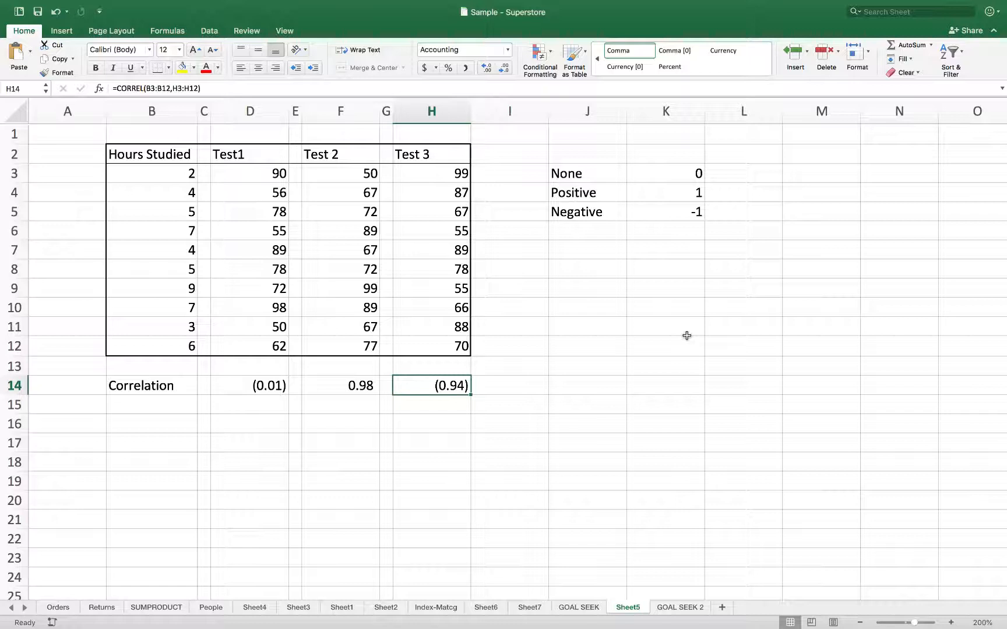
{"action": "mouse_move", "coordinate": [734, 3]}
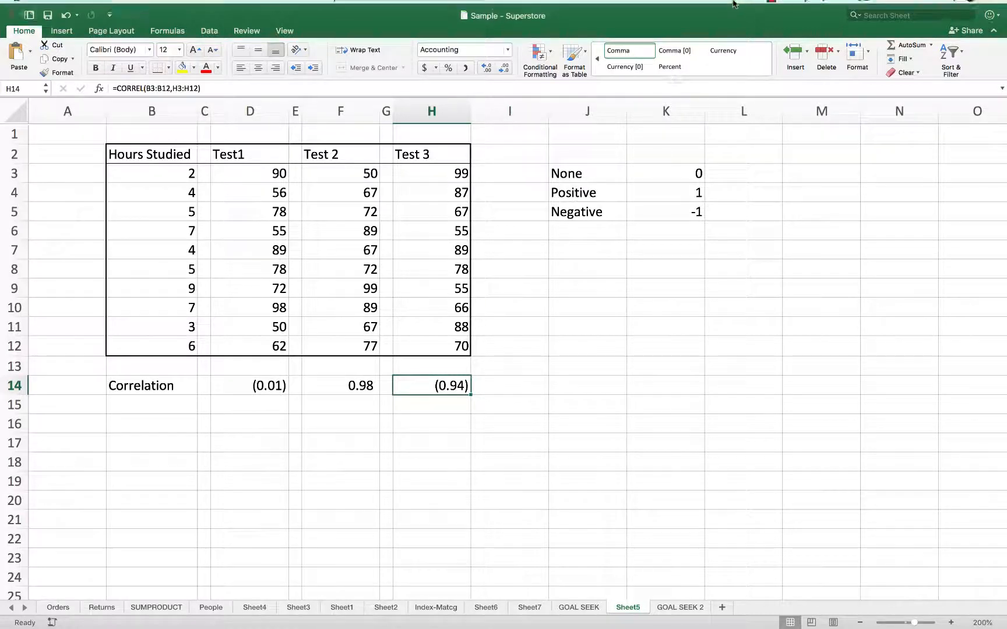